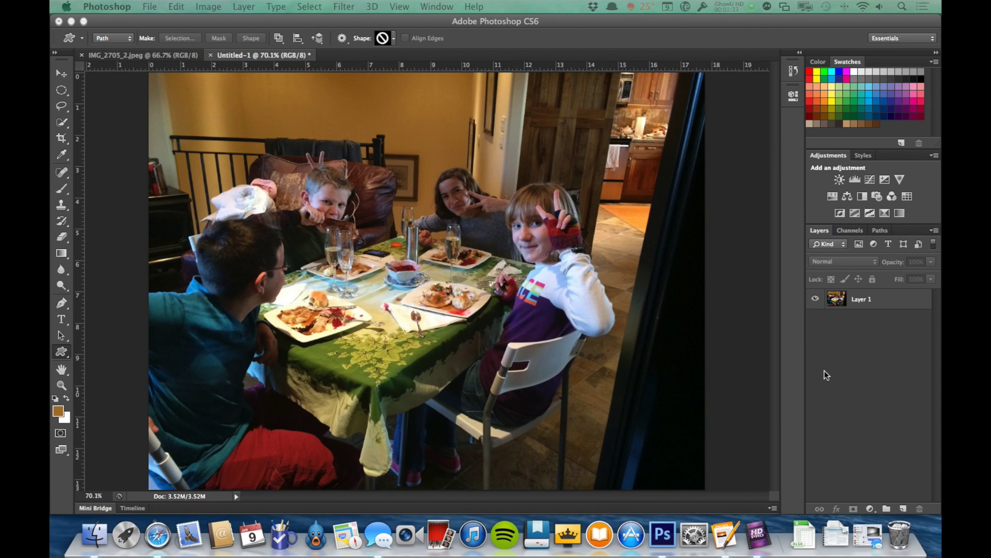
Step: Add empty Layer 2 above the photo and rename the photo layer 'Original Image'
{"action": "left_click", "coordinate": [891, 432]}
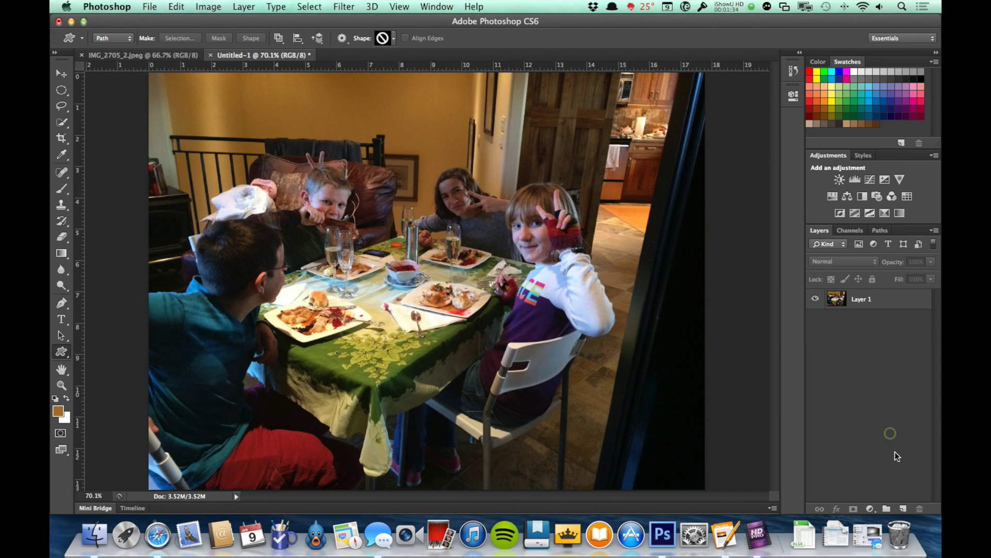
{"action": "left_click", "coordinate": [904, 509]}
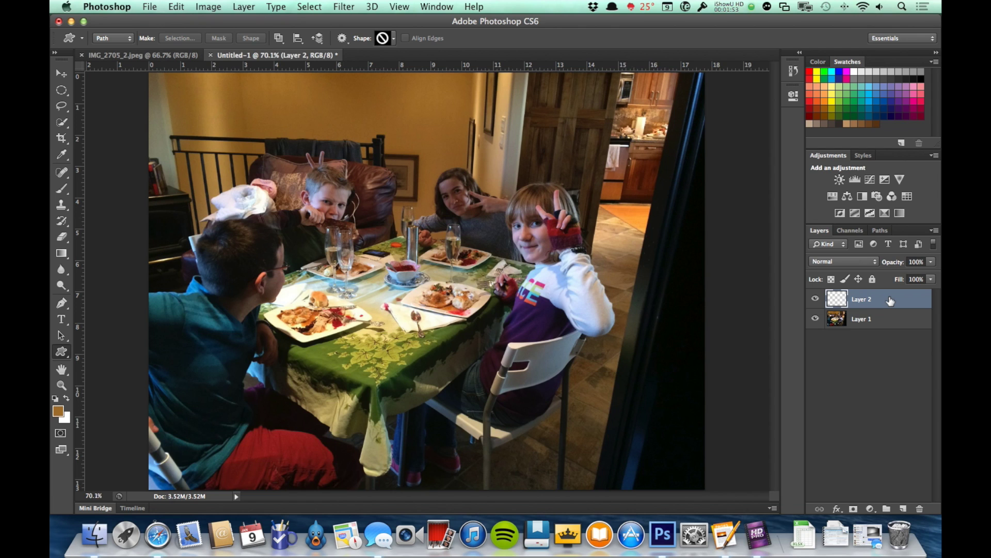
{"action": "double_click", "coordinate": [859, 319]}
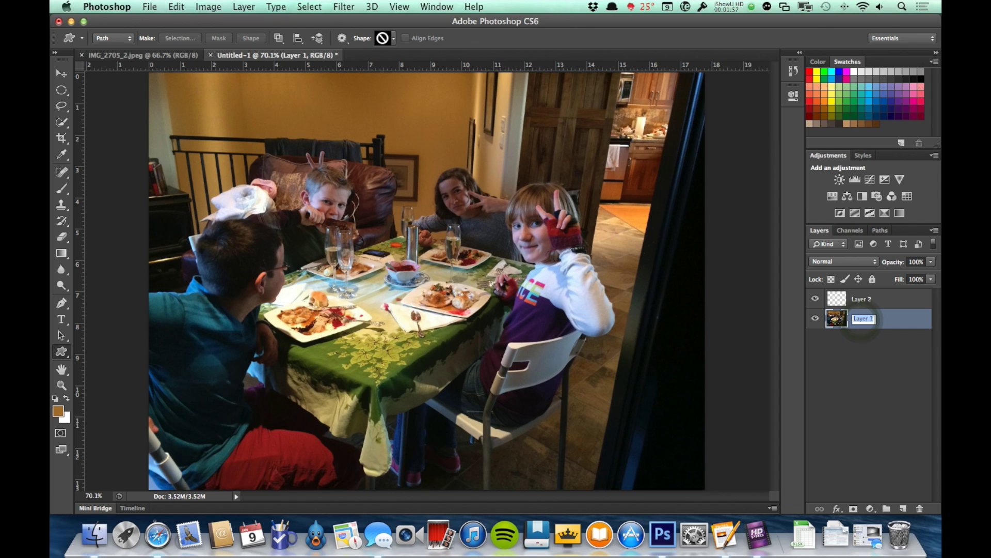
{"action": "type", "text": "Original Image"}
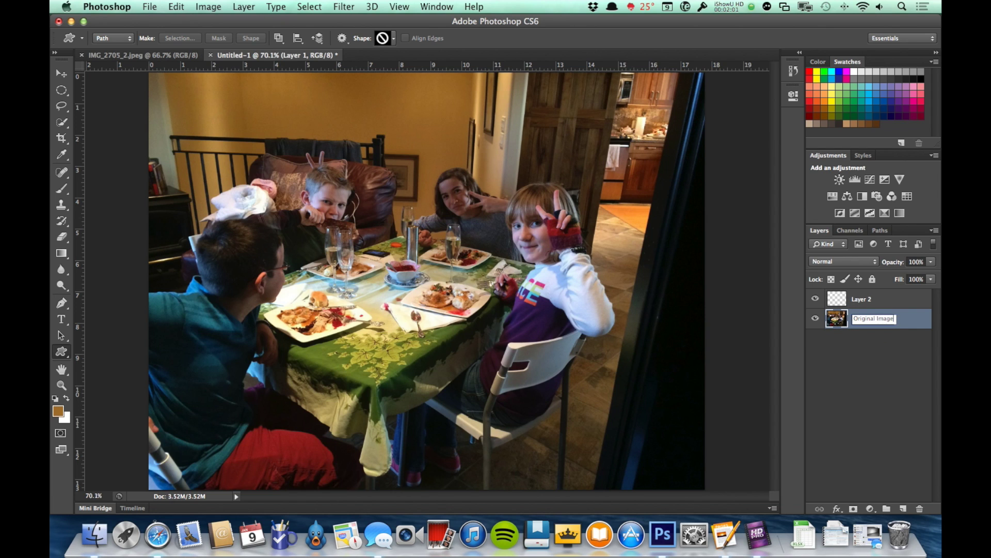
{"action": "key", "text": "Return"}
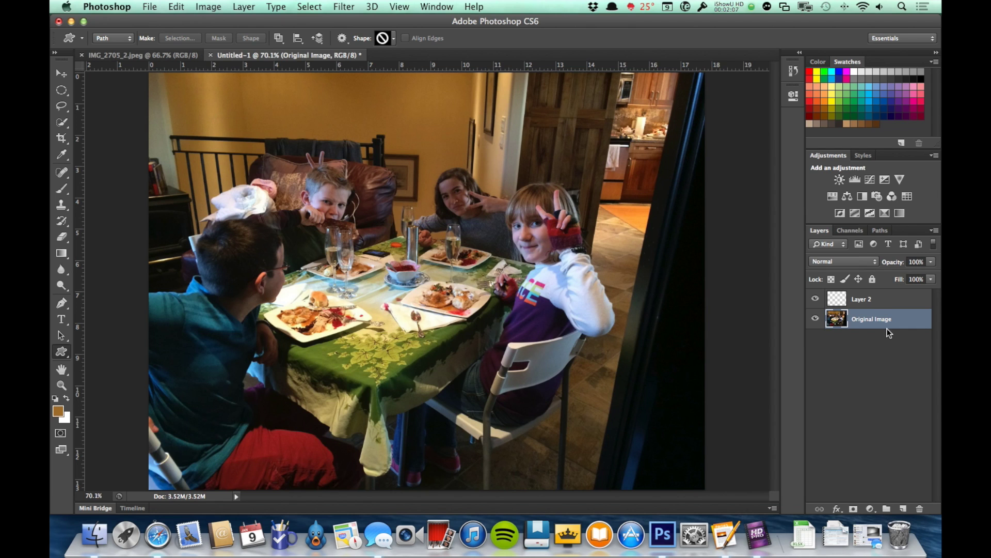
Step: On Layer 2, paint a thick dark green zig-zag stroke across the dinner photo with a size-45 brush
{"action": "left_click", "coordinate": [858, 303]}
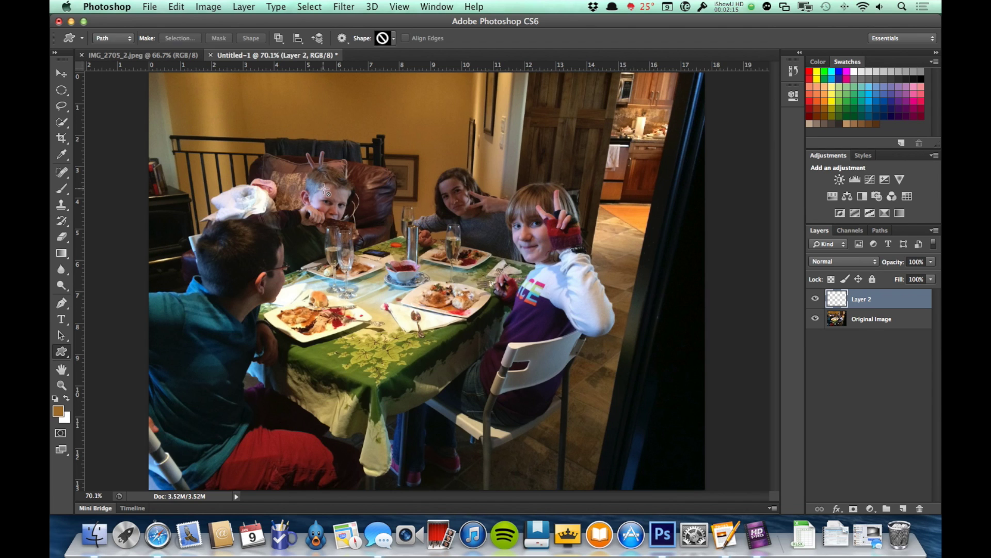
{"action": "key", "text": "b"}
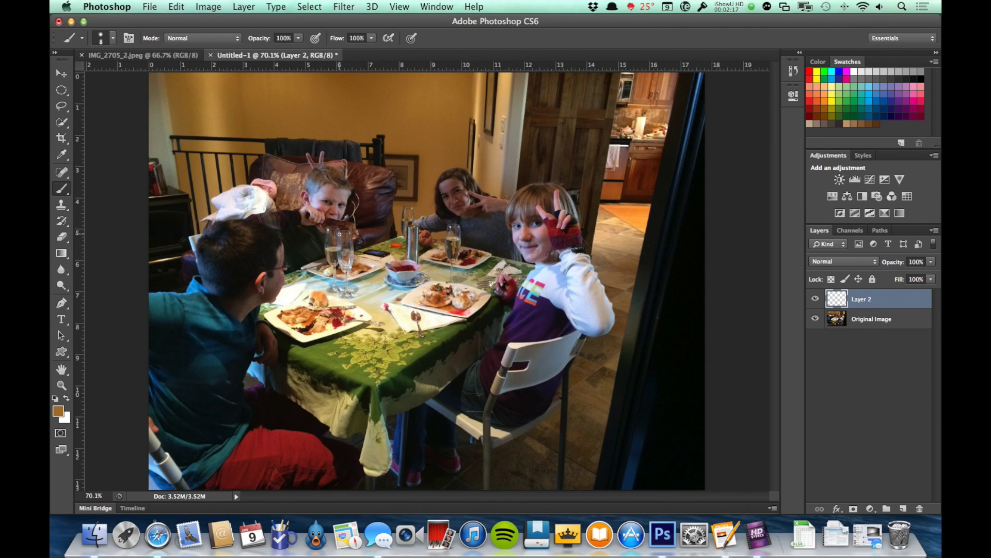
{"action": "key", "text": "bracketright"}
{"action": "key", "text": "bracketright"}
{"action": "key", "text": "bracketright"}
{"action": "key", "text": "bracketright"}
{"action": "key", "text": "bracketright"}
{"action": "key", "text": "bracketright"}
{"action": "key", "text": "bracketright"}
{"action": "left_click", "coordinate": [856, 109]}
{"action": "key", "text": "bracketright"}
{"action": "mouse_move", "coordinate": [226, 123]}
{"action": "left_mouse_down"}
{"action": "mouse_move", "coordinate": [385, 125]}
{"action": "mouse_move", "coordinate": [583, 297]}
{"action": "mouse_move", "coordinate": [589, 388]}
{"action": "left_mouse_up"}
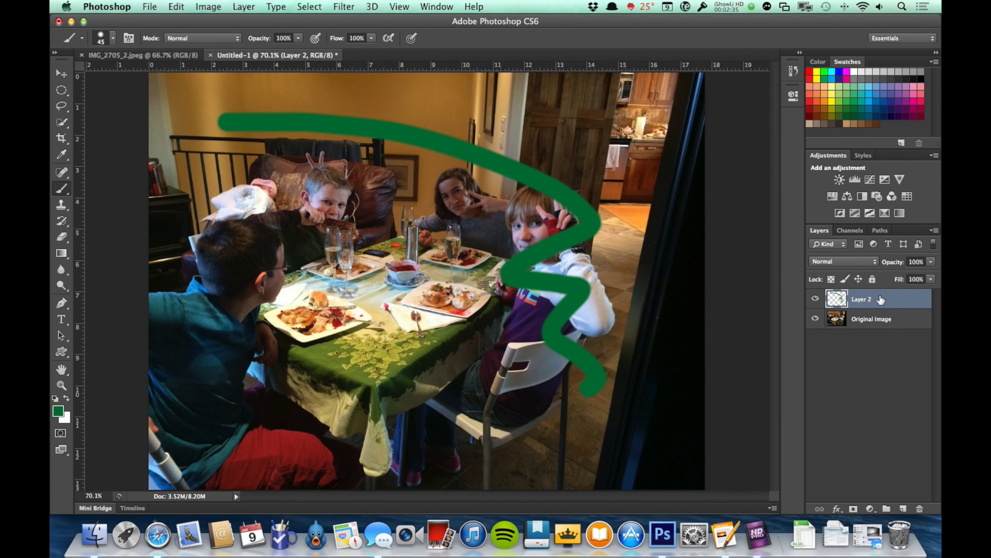
{"action": "left_click_drag", "start_coordinate": [880, 299], "coordinate": [923, 516]}
Step: Delete Layer 2 and its green squiggle, confirming Yes in the dialog
{"action": "right_click", "coordinate": [879, 301]}
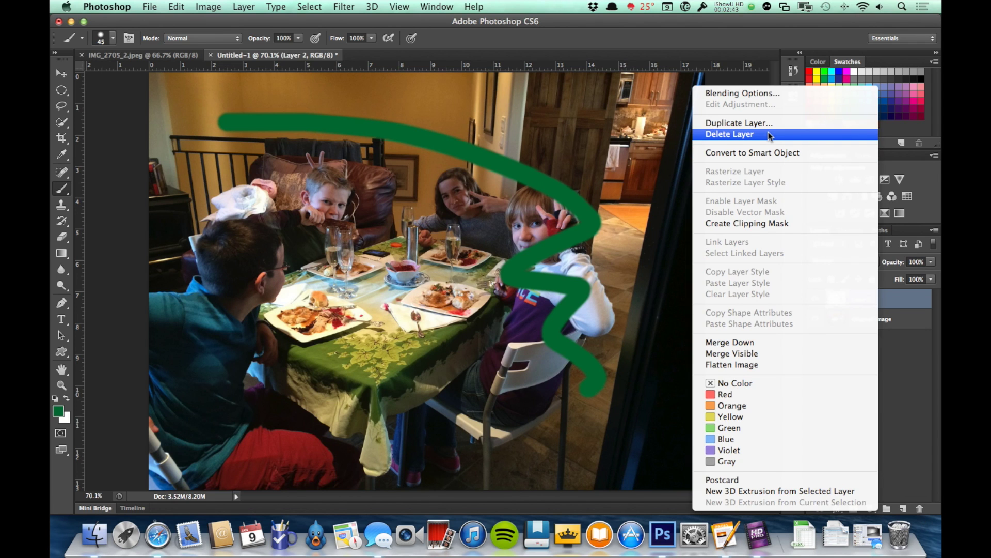
{"action": "left_click", "coordinate": [903, 380]}
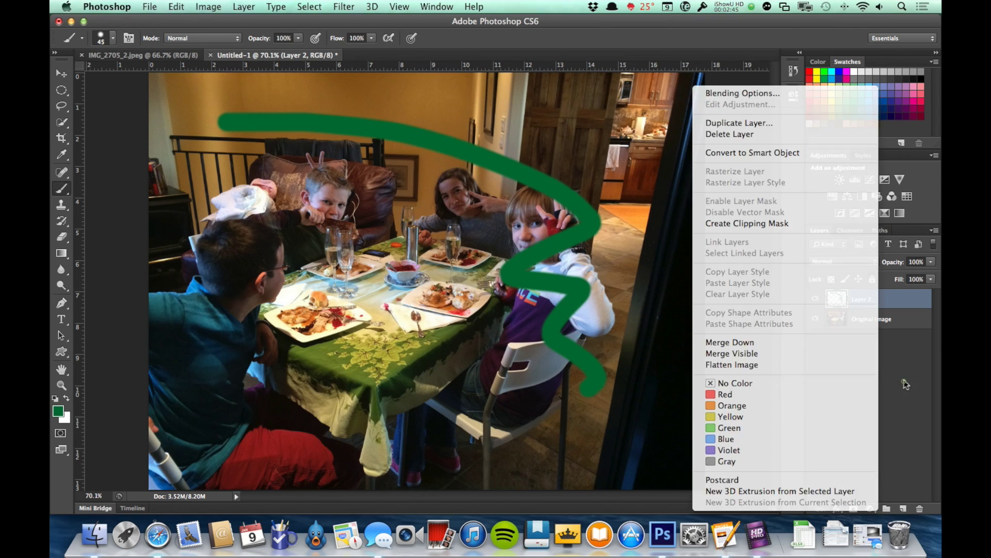
{"action": "left_click", "coordinate": [917, 510]}
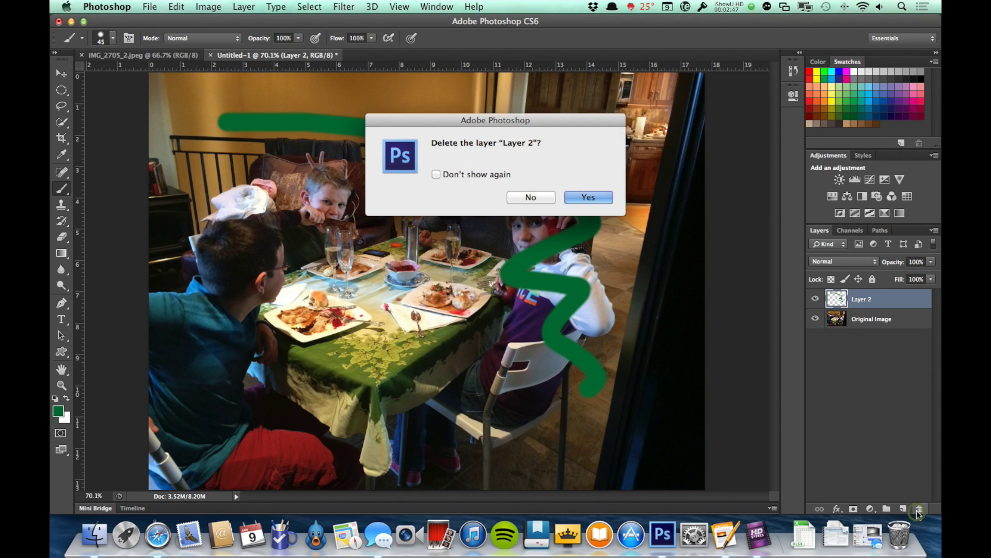
{"action": "left_click", "coordinate": [580, 205]}
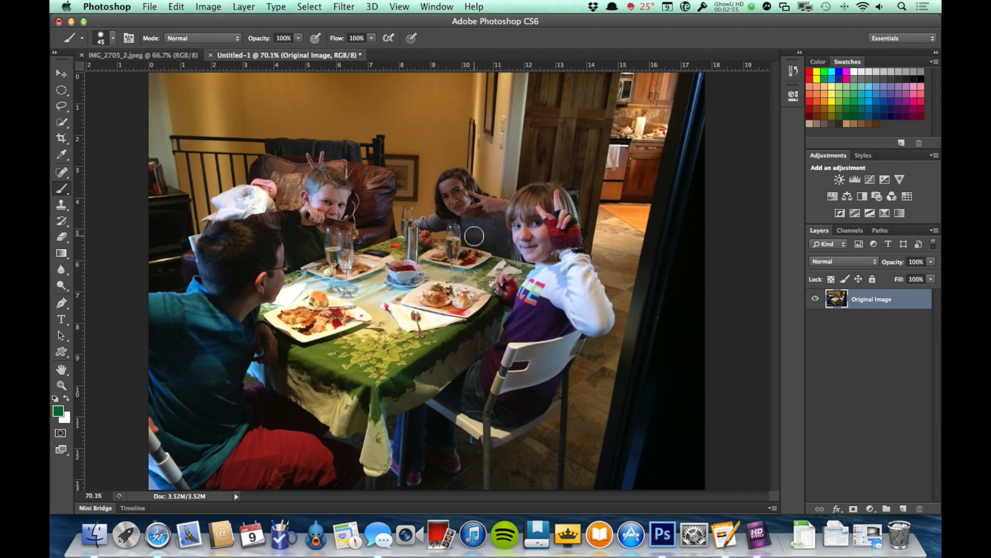
Step: Undo Delete Layer to bring Layer 2 back, then toggle its visibility off and on
{"action": "left_click", "coordinate": [176, 6]}
{"action": "left_click", "coordinate": [185, 22]}
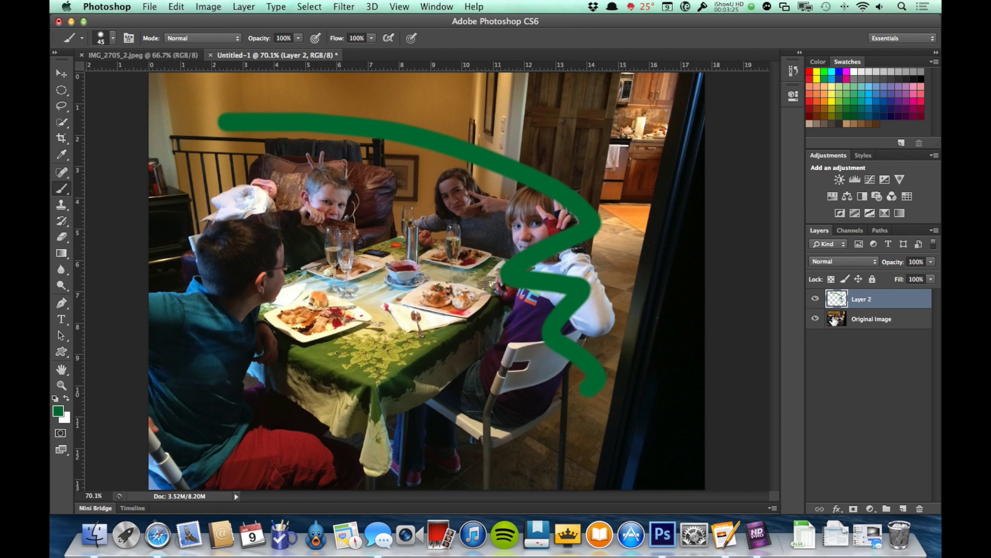
{"action": "left_click", "coordinate": [815, 299]}
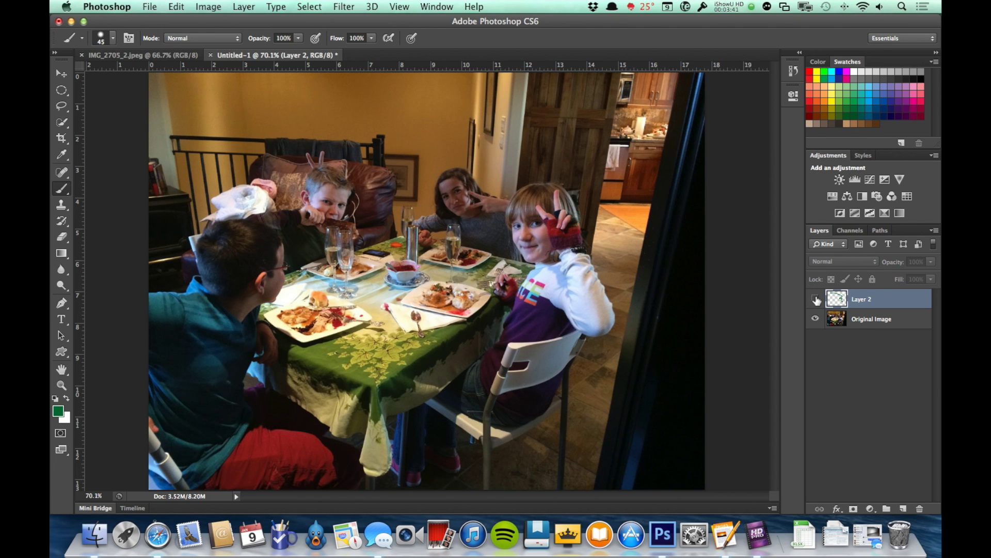
{"action": "left_click", "coordinate": [816, 298]}
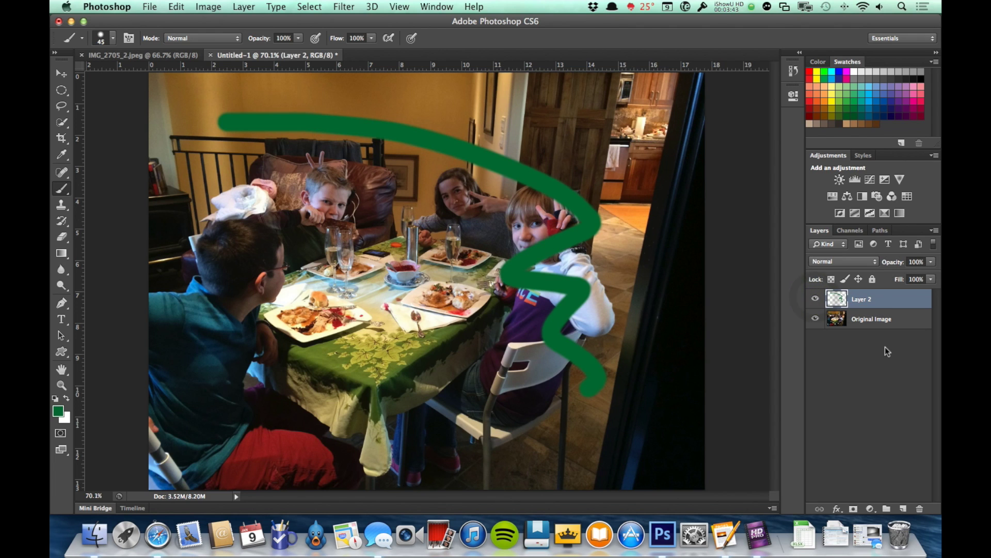
{"action": "key", "text": "super+shift+r"}
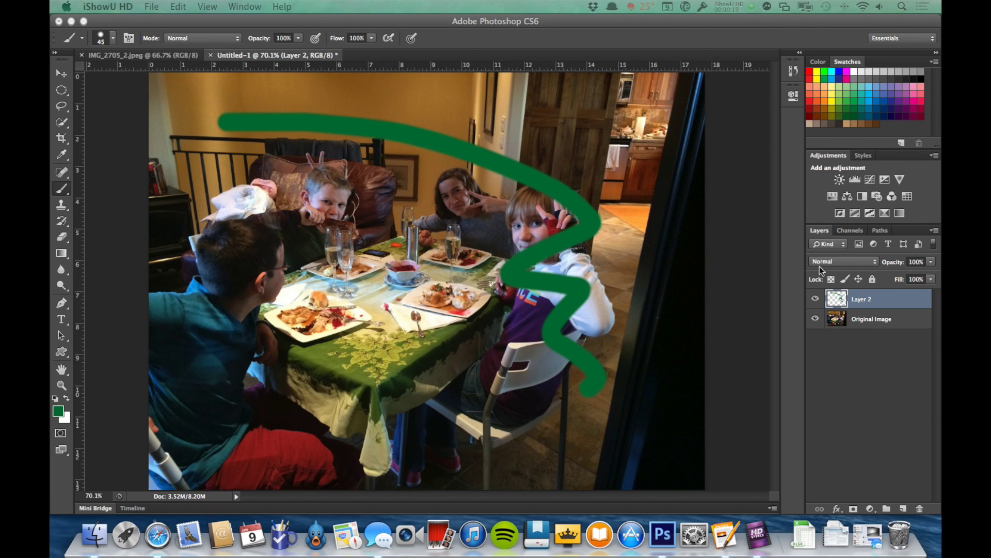
Step: Fill all of Layer 2 with green using the Paint Bucket, then hide Layer 2
{"action": "left_click", "coordinate": [837, 302]}
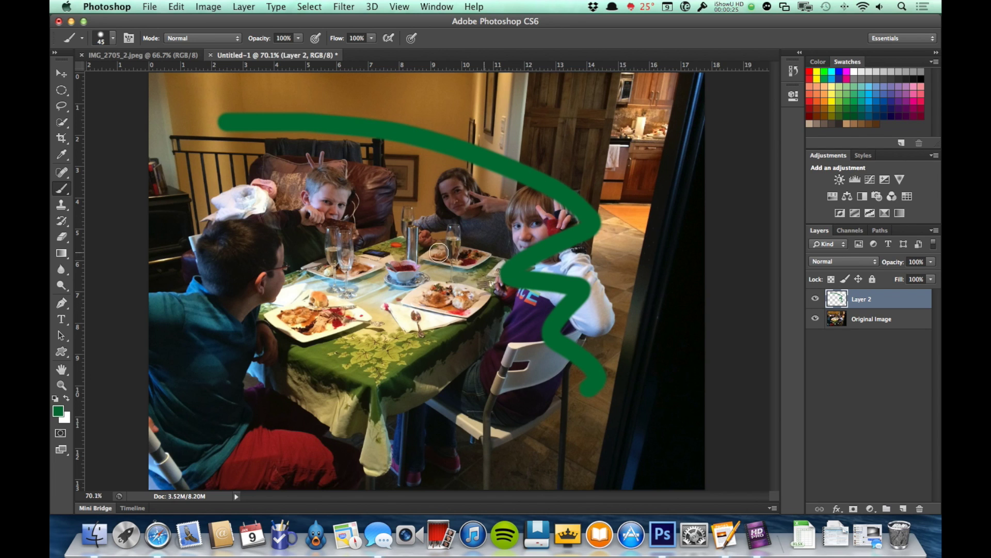
{"action": "key", "text": "g"}
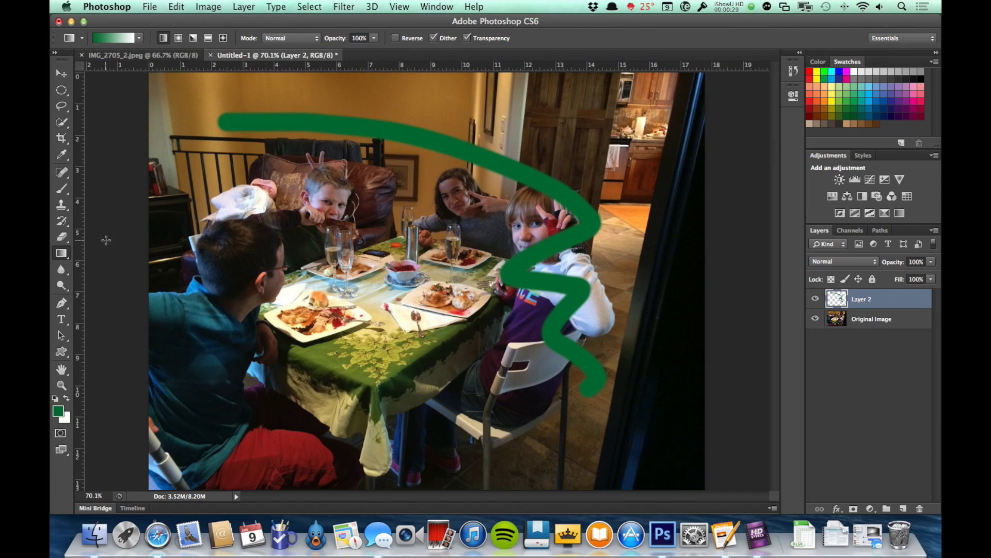
{"action": "left_click", "coordinate": [63, 255]}
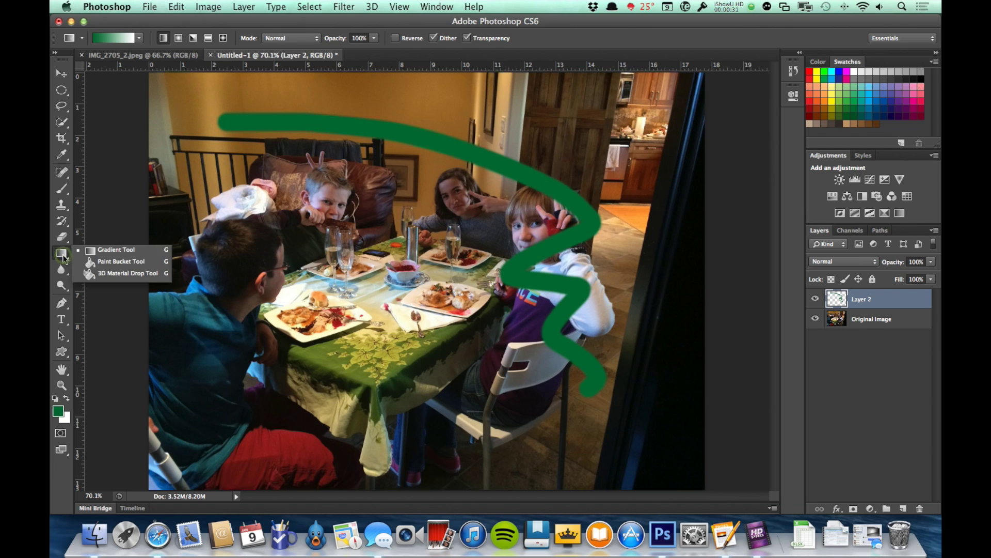
{"action": "left_click", "coordinate": [121, 261]}
{"action": "left_click", "coordinate": [363, 200]}
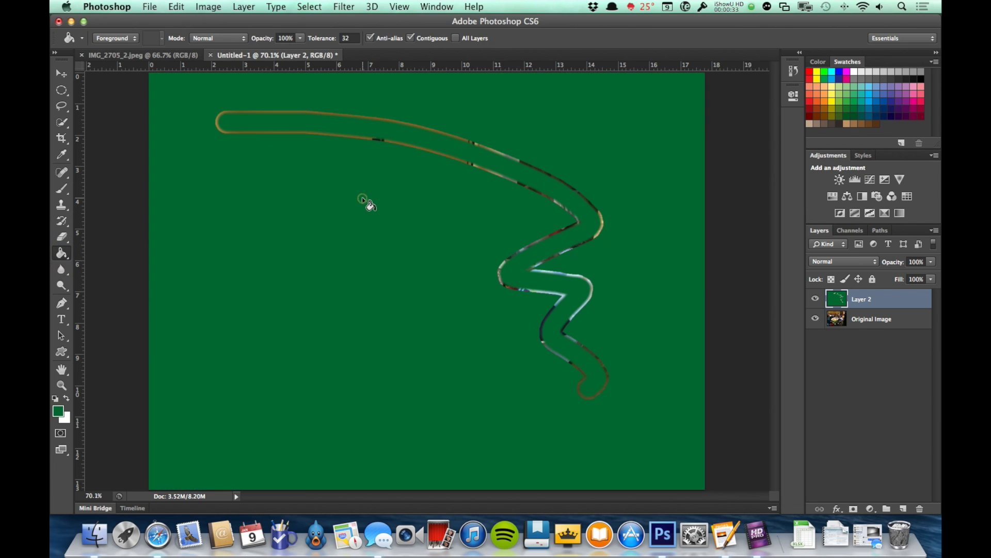
{"action": "left_click", "coordinate": [424, 154]}
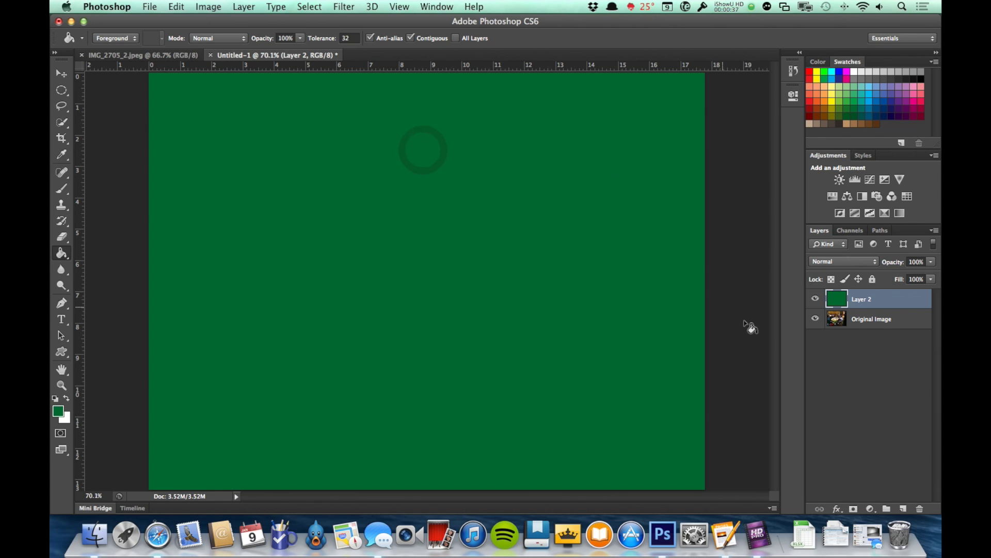
{"action": "key", "text": "v"}
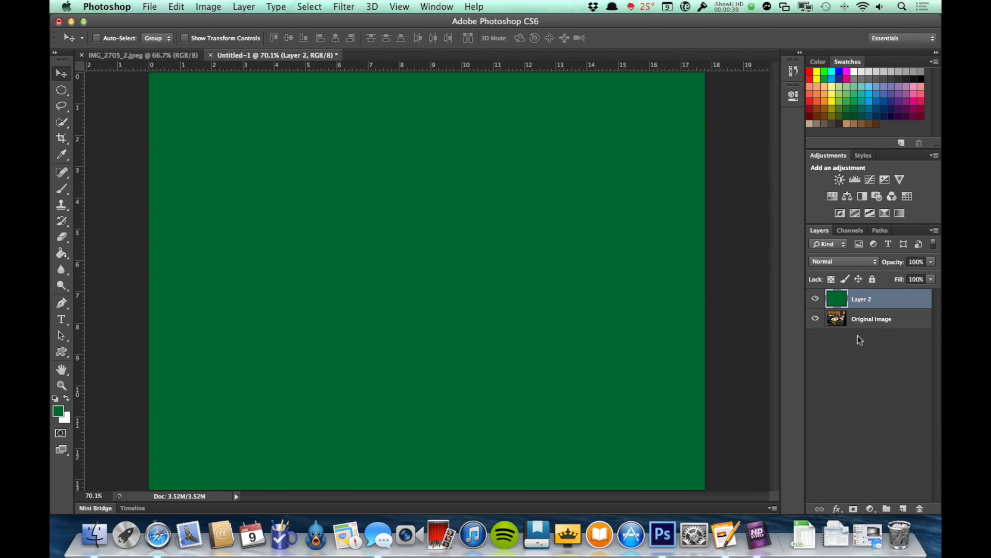
{"action": "left_click", "coordinate": [815, 298]}
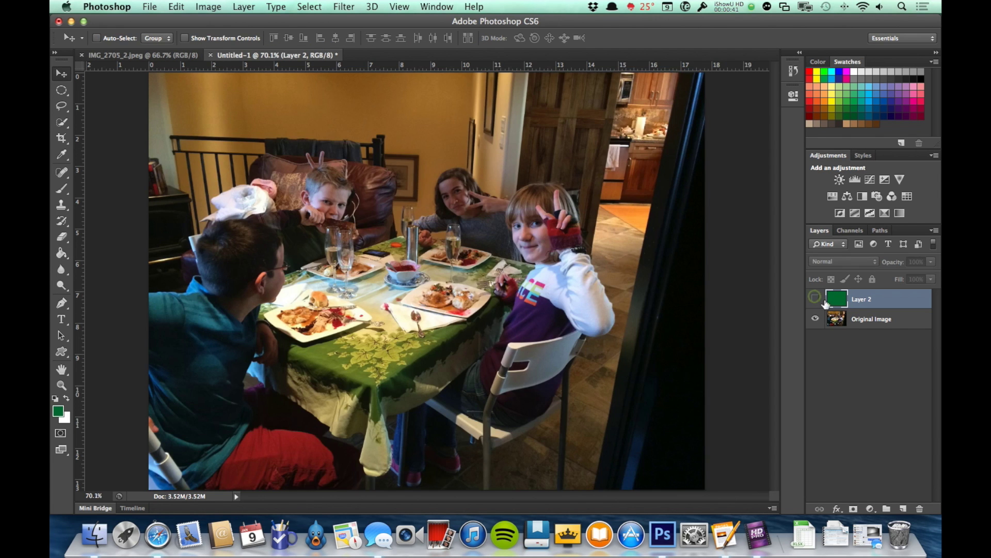
Step: On Original Image, draw a loose Lasso selection around the seated family, then select Layer 2
{"action": "left_click", "coordinate": [875, 317]}
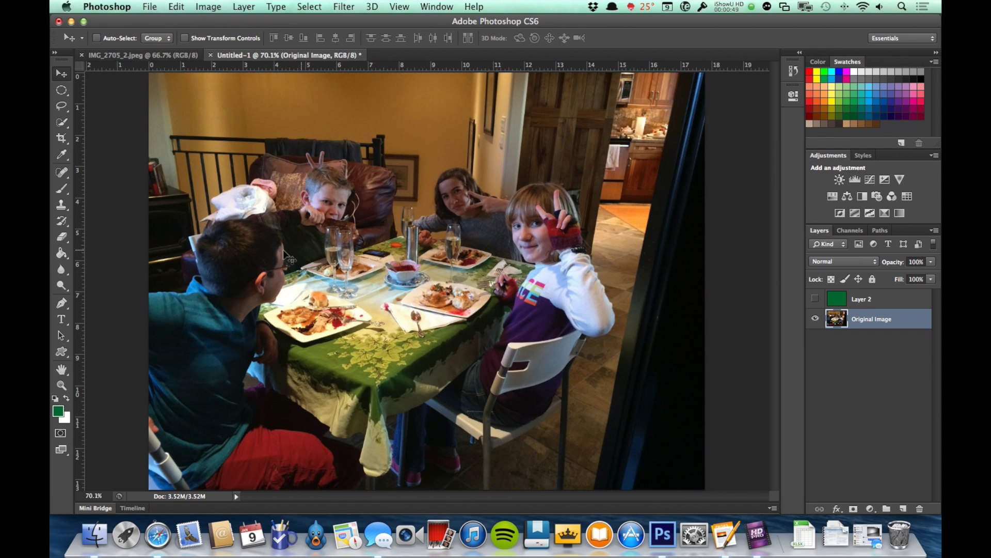
{"action": "left_click", "coordinate": [61, 105]}
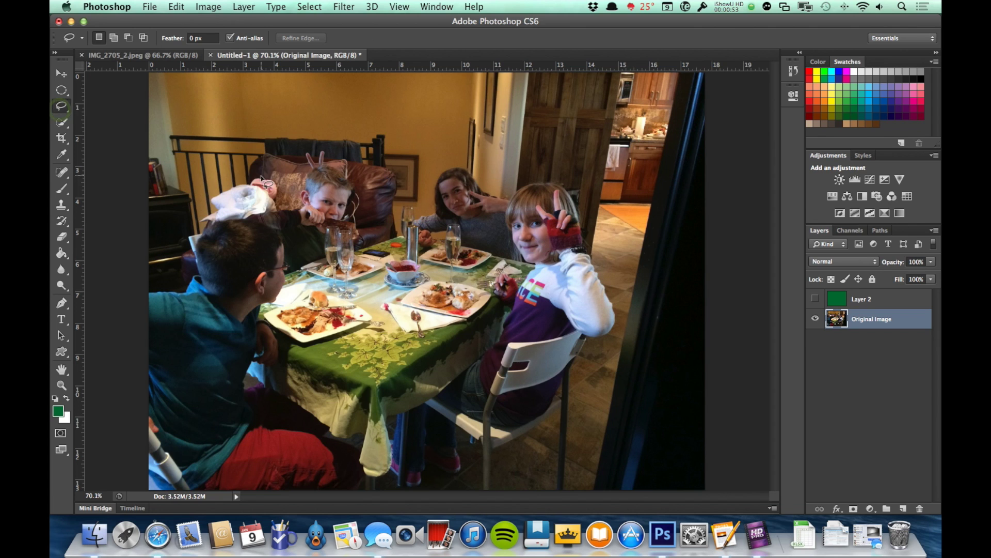
{"action": "mouse_move", "coordinate": [258, 187]}
{"action": "left_mouse_down"}
{"action": "mouse_move", "coordinate": [316, 135]}
{"action": "mouse_move", "coordinate": [384, 154]}
{"action": "mouse_move", "coordinate": [542, 152]}
{"action": "mouse_move", "coordinate": [575, 165]}
{"action": "mouse_move", "coordinate": [608, 220]}
{"action": "mouse_move", "coordinate": [629, 341]}
{"action": "mouse_move", "coordinate": [581, 384]}
{"action": "mouse_move", "coordinate": [551, 434]}
{"action": "mouse_move", "coordinate": [506, 453]}
{"action": "mouse_move", "coordinate": [420, 453]}
{"action": "mouse_move", "coordinate": [260, 397]}
{"action": "mouse_move", "coordinate": [206, 374]}
{"action": "mouse_move", "coordinate": [175, 293]}
{"action": "mouse_move", "coordinate": [171, 249]}
{"action": "mouse_move", "coordinate": [178, 226]}
{"action": "mouse_move", "coordinate": [260, 187]}
{"action": "left_mouse_up"}
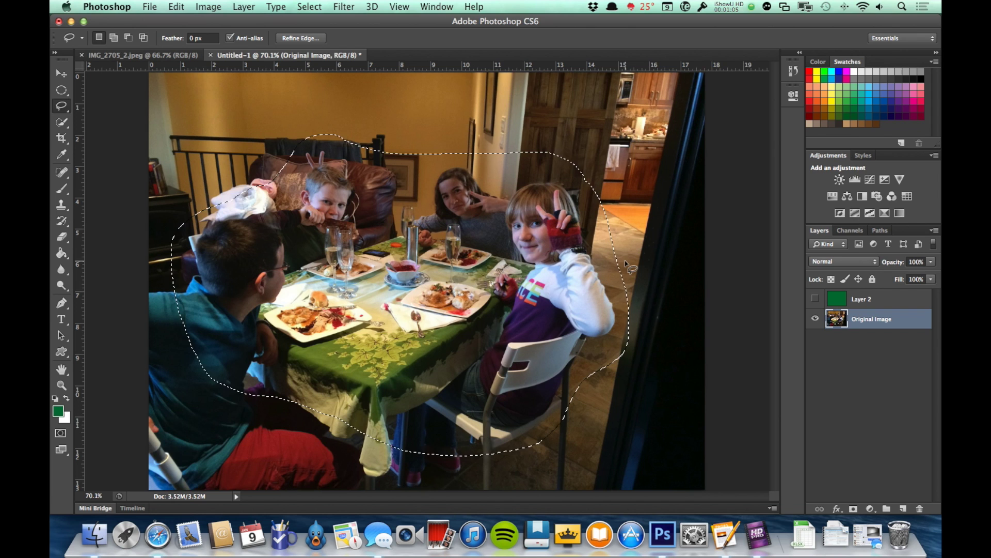
{"action": "left_click", "coordinate": [891, 301]}
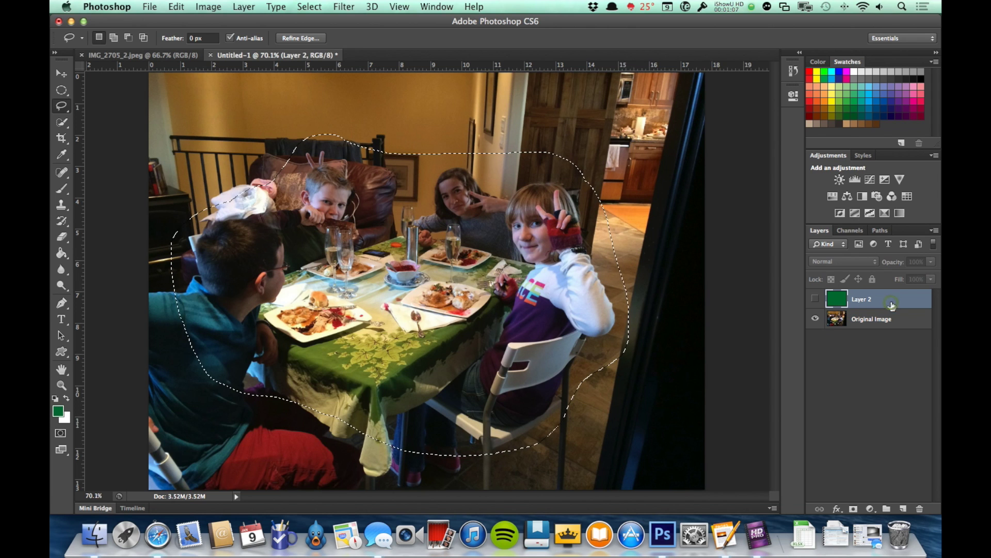
Step: Make Layer 2 visible and add a layer mask from the lasso selection
{"action": "left_click", "coordinate": [817, 300]}
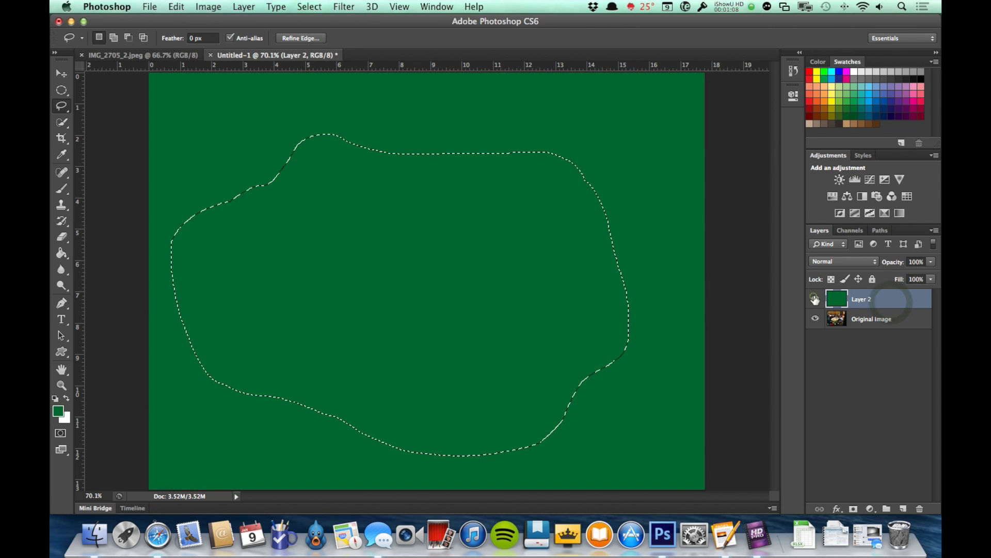
{"action": "left_click", "coordinate": [852, 511]}
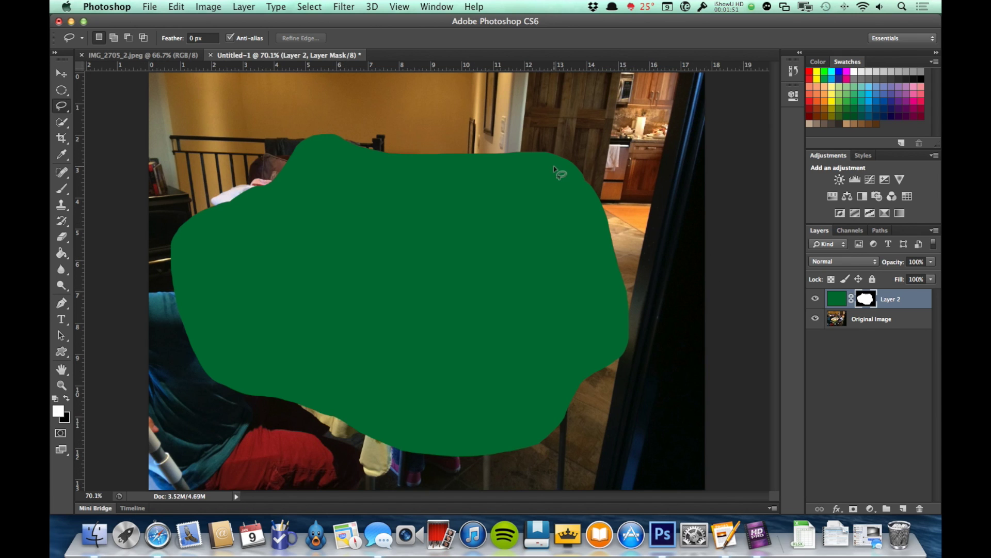
Step: Undo the mask, apply Select > Inverse, and re-add Layer 2's layer mask
{"action": "key", "text": "super+z"}
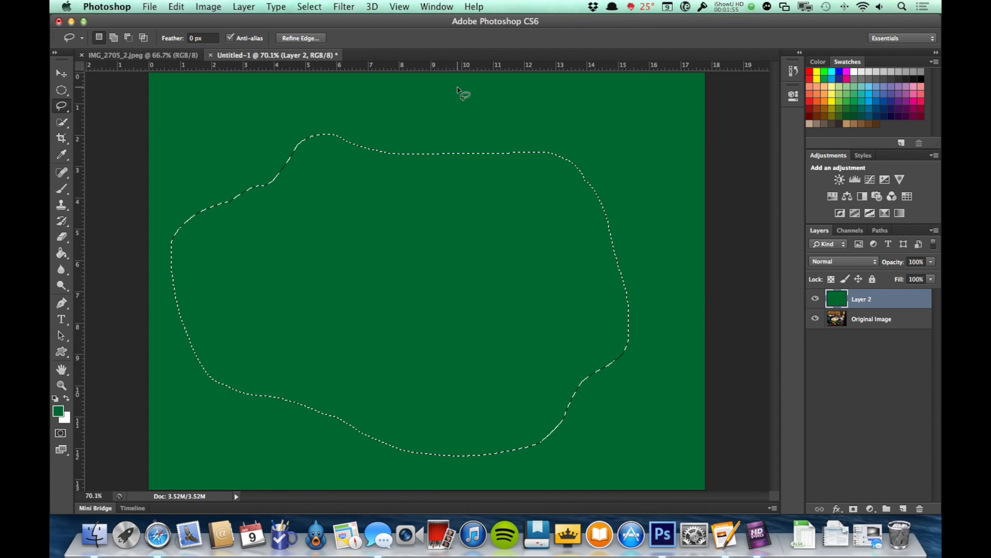
{"action": "left_click", "coordinate": [309, 6]}
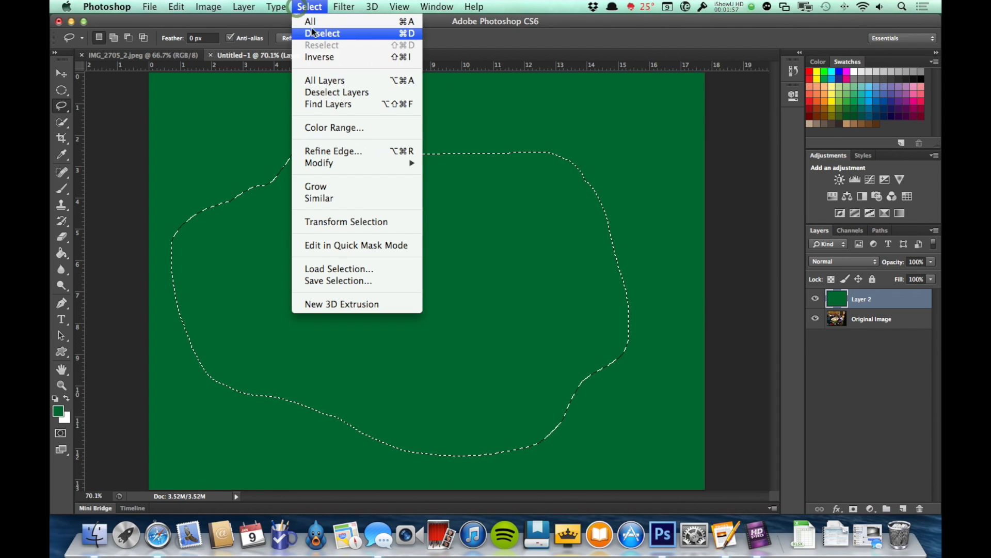
{"action": "left_click", "coordinate": [320, 57]}
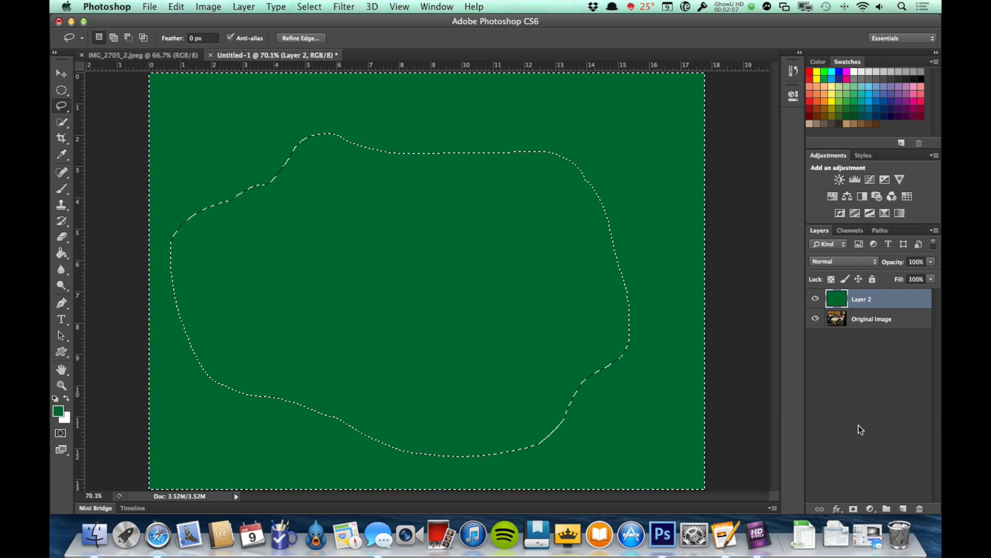
{"action": "left_click", "coordinate": [854, 509], "text": "alt"}
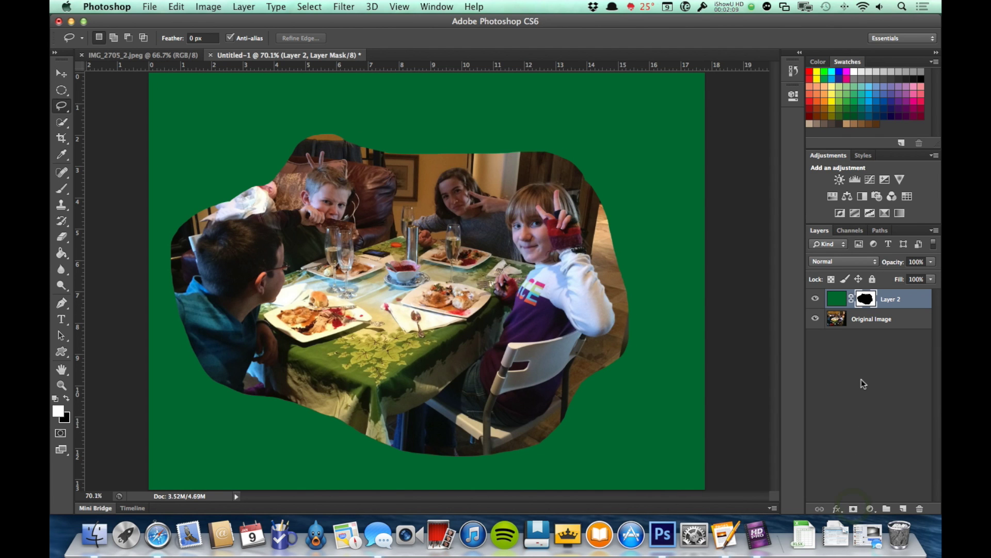